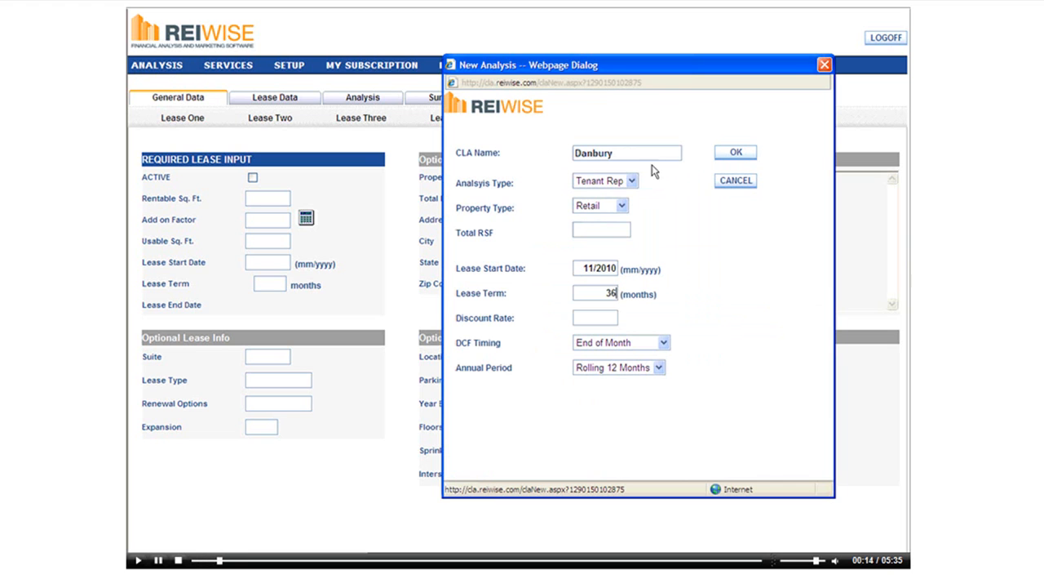
Create the Danbury analysis, then activate Lease 1 with 1,000 rentable square feet and the property/lease name Number 1
click(736, 154)
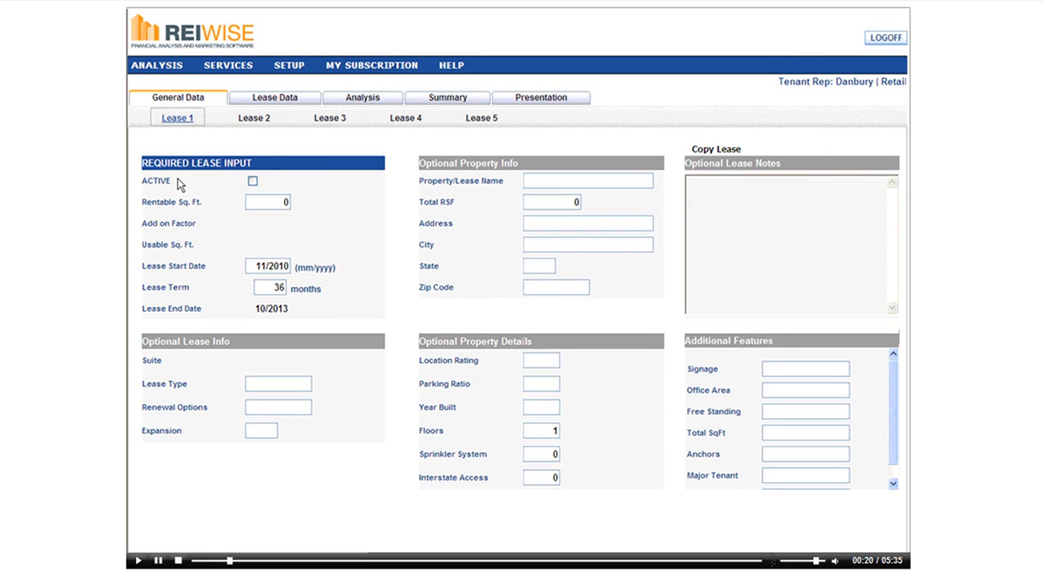
click(253, 182)
click(277, 201)
click(527, 180)
text(Number 1)
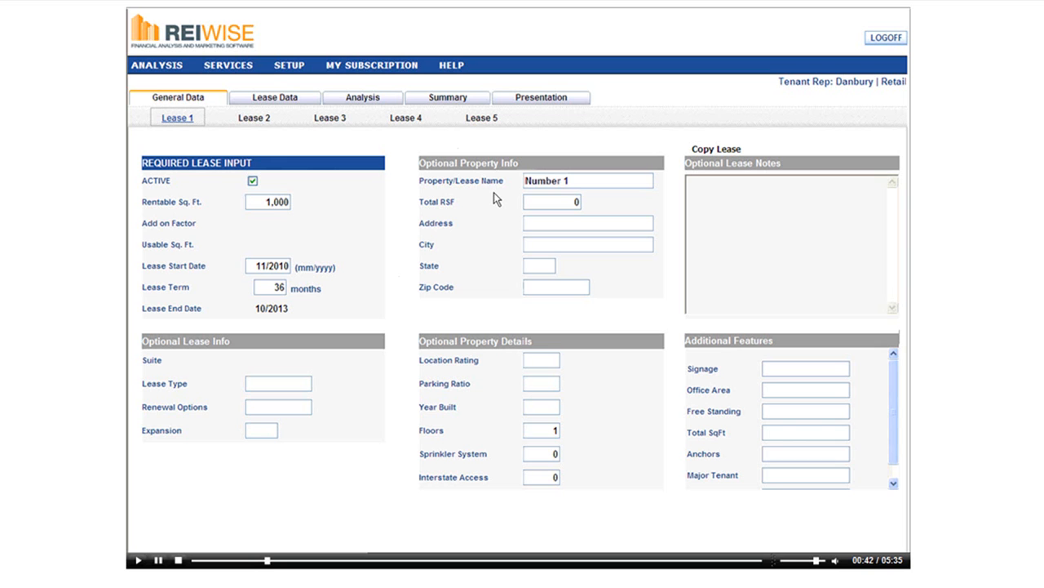
Set the Base Rent of lease Number 1 to 2 per SF/Month and update the lease
click(286, 107)
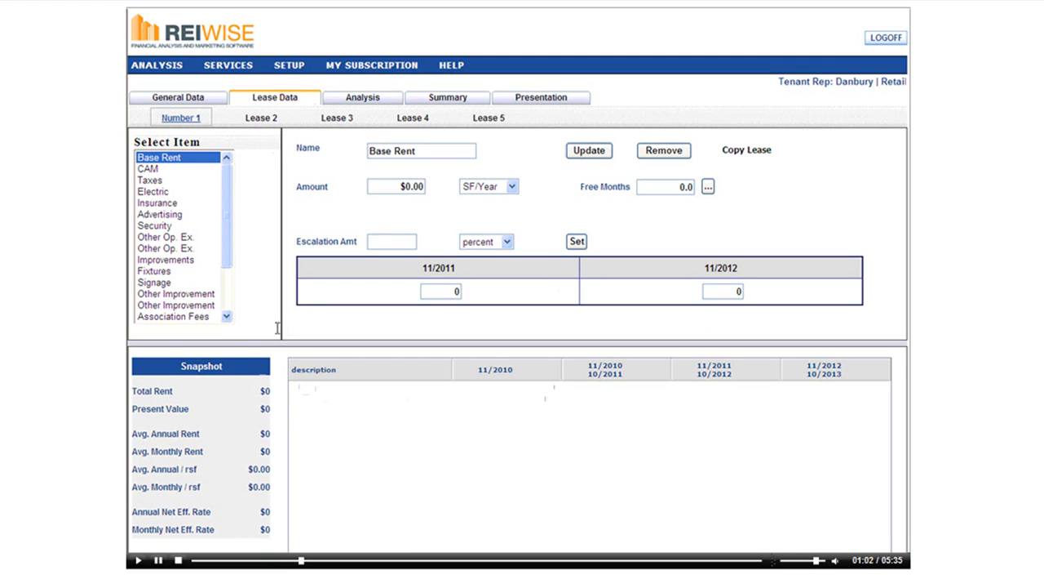
drag(399, 186, 435, 187)
text(2)
click(511, 187)
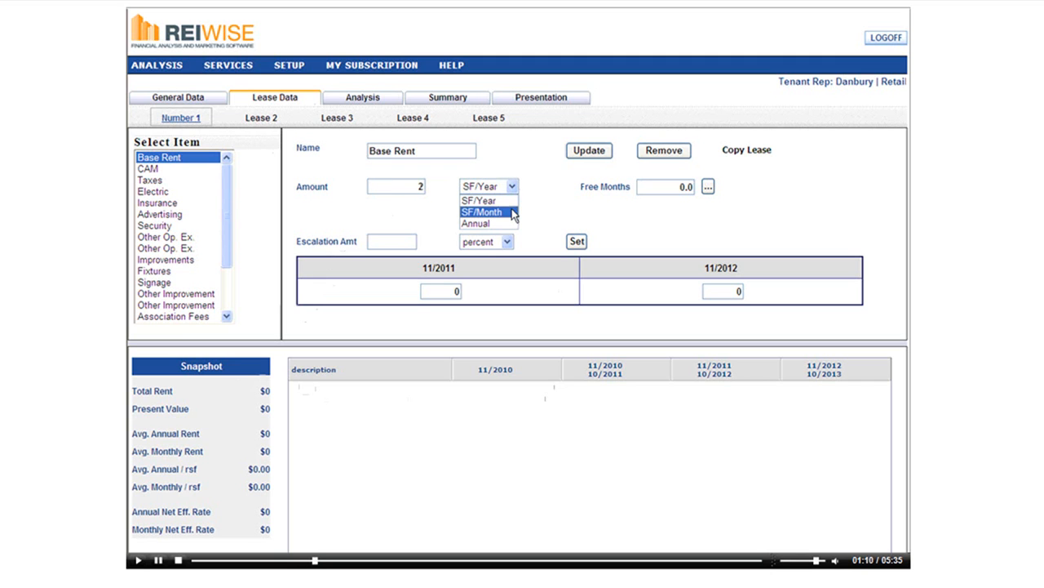
click(513, 213)
click(590, 152)
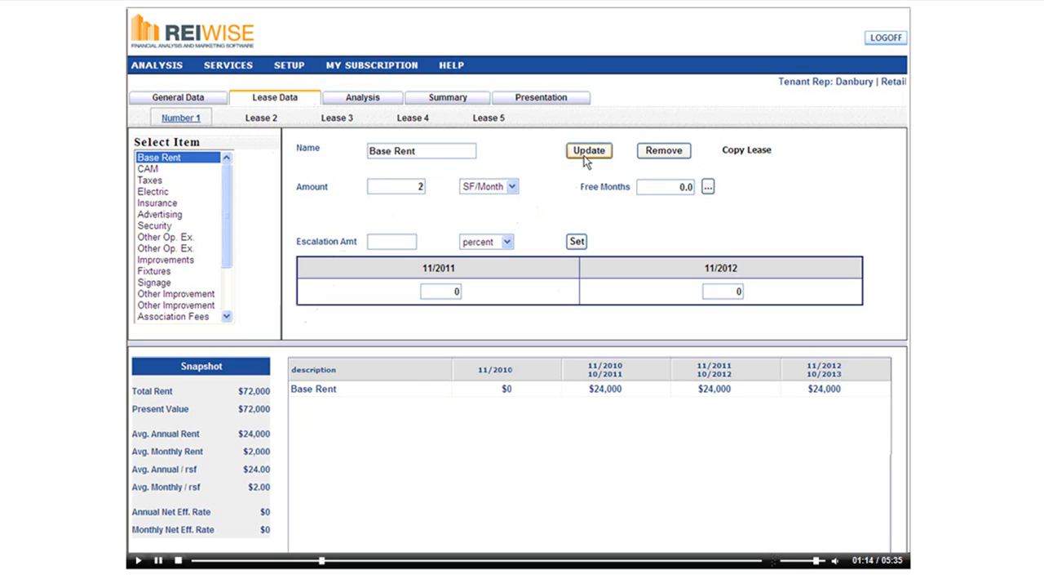
Apply a 3 percent escalation to the Base Rent for 11/2011 and 11/2012 and update the lease
click(413, 241)
click(511, 244)
click(507, 243)
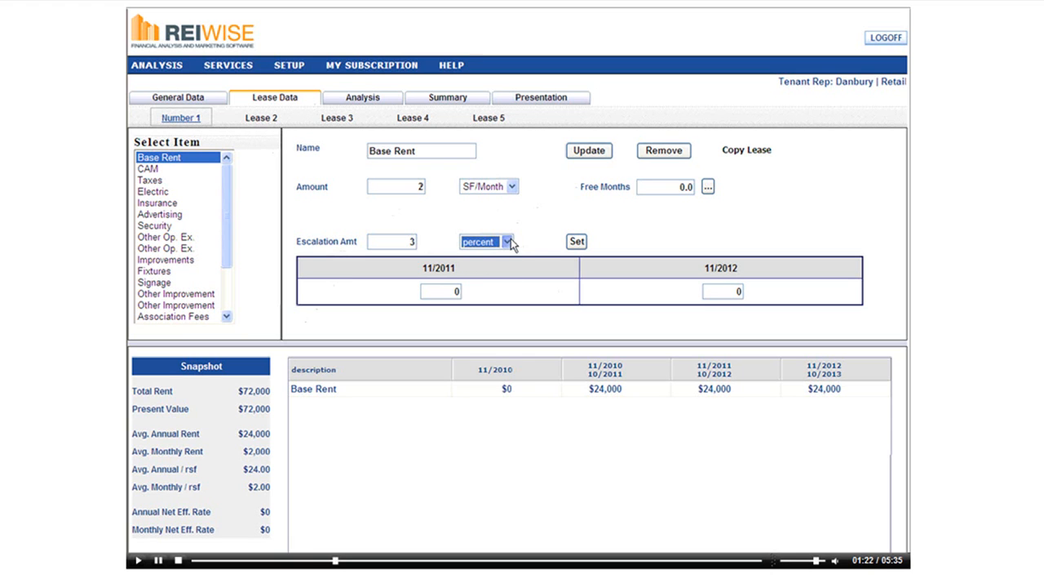
click(577, 243)
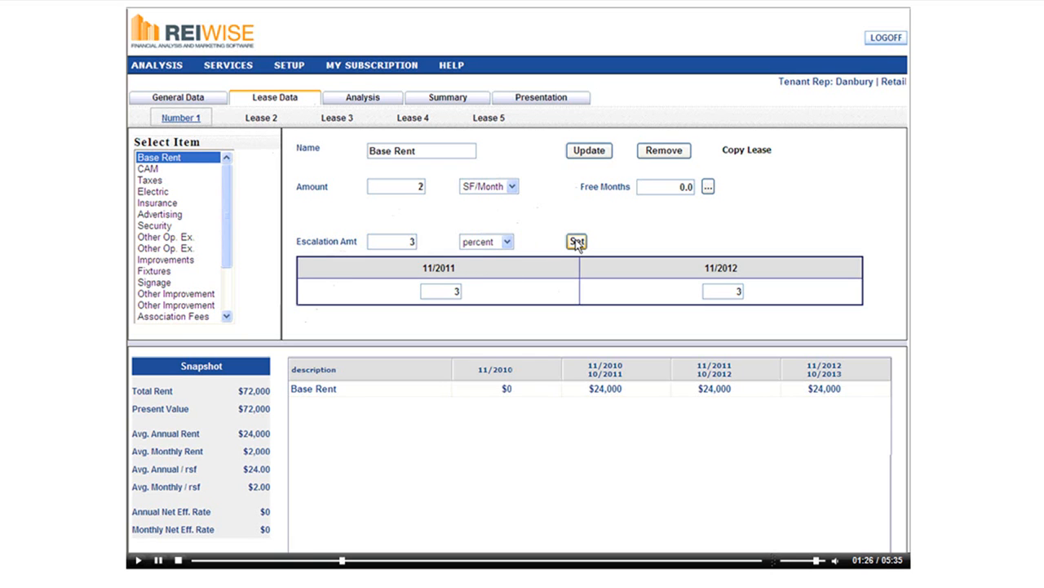
click(590, 156)
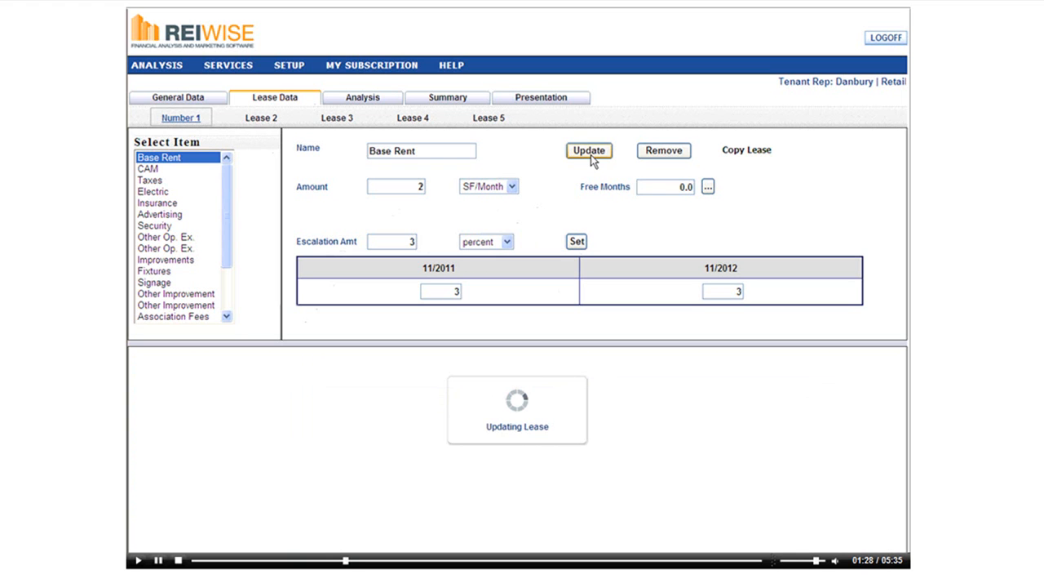
Give the Base Rent 1 free month without extending the lease term, save it, and update the lease
double_click(689, 188)
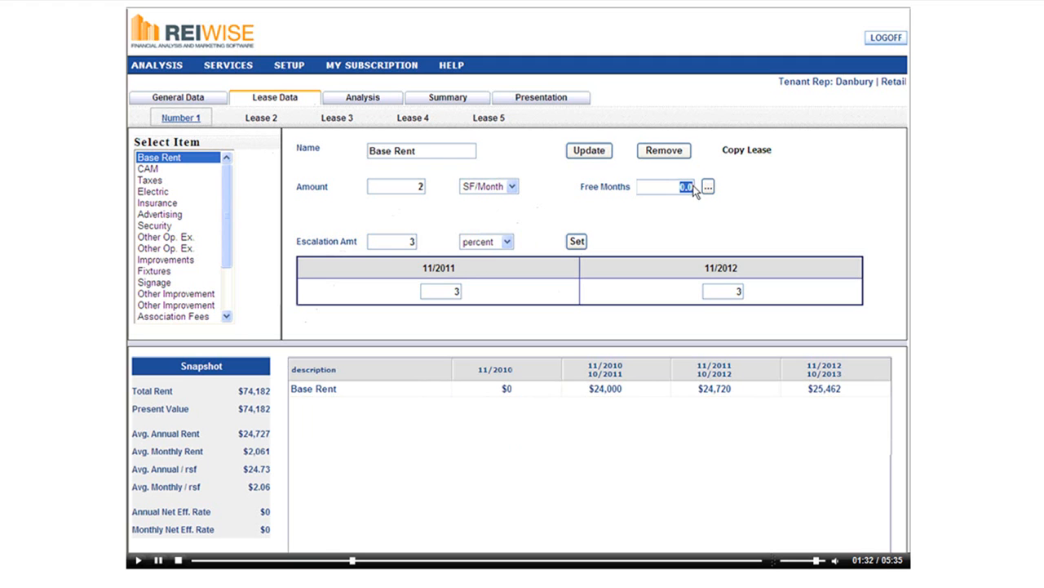
text(1)
click(709, 188)
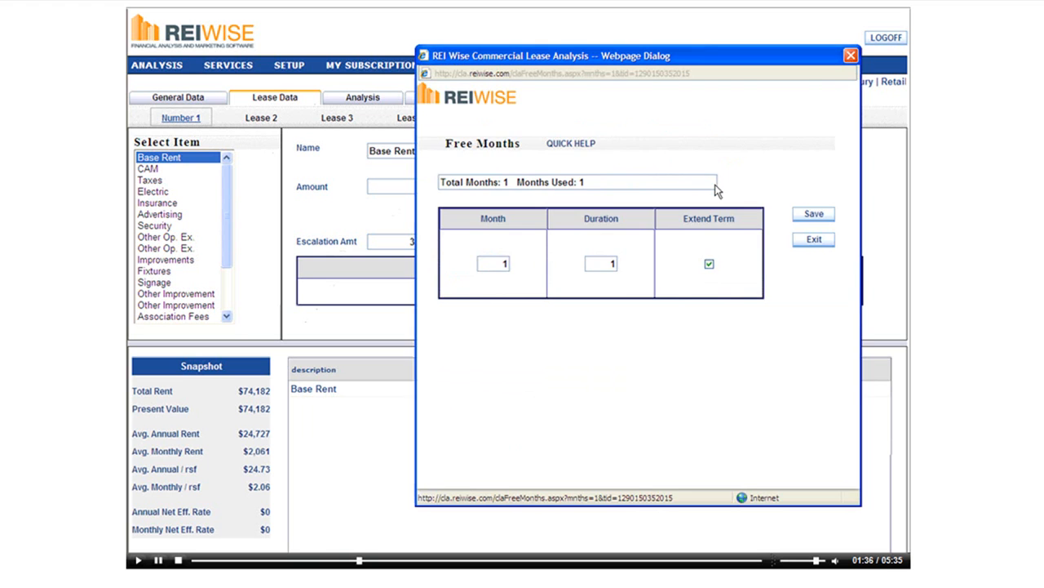
click(578, 148)
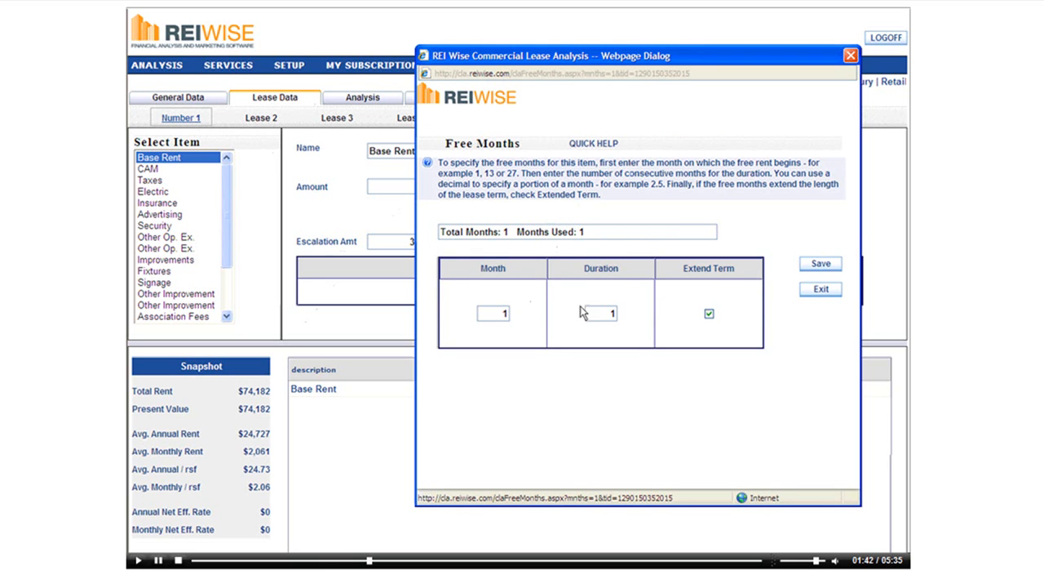
click(708, 314)
click(823, 264)
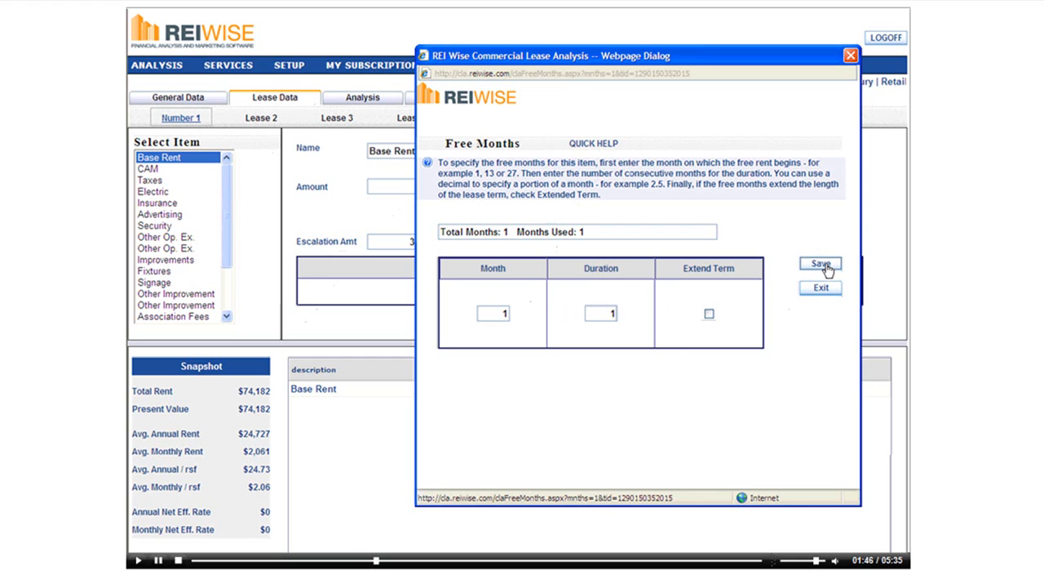
click(820, 250)
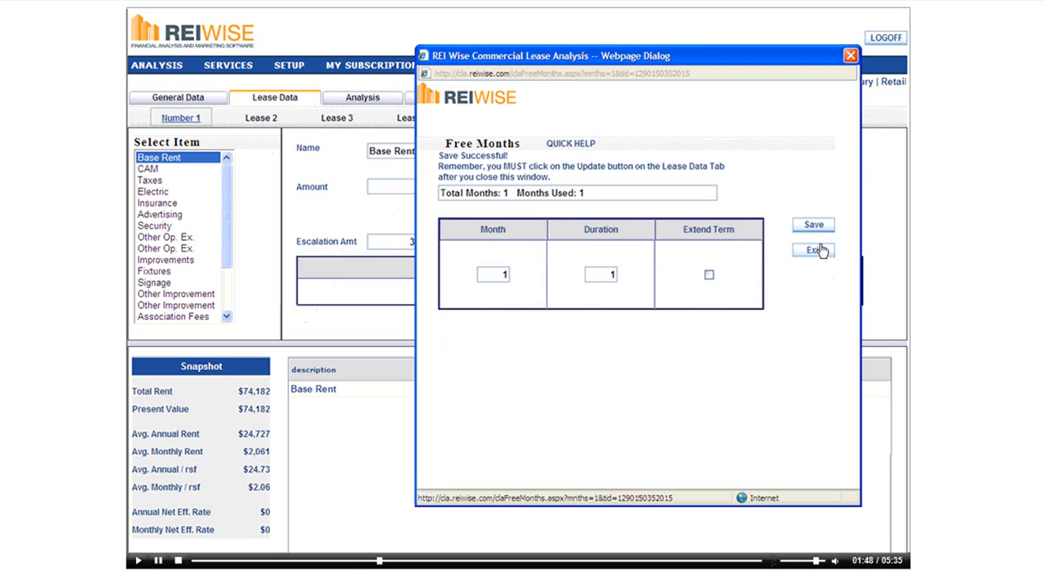
click(590, 152)
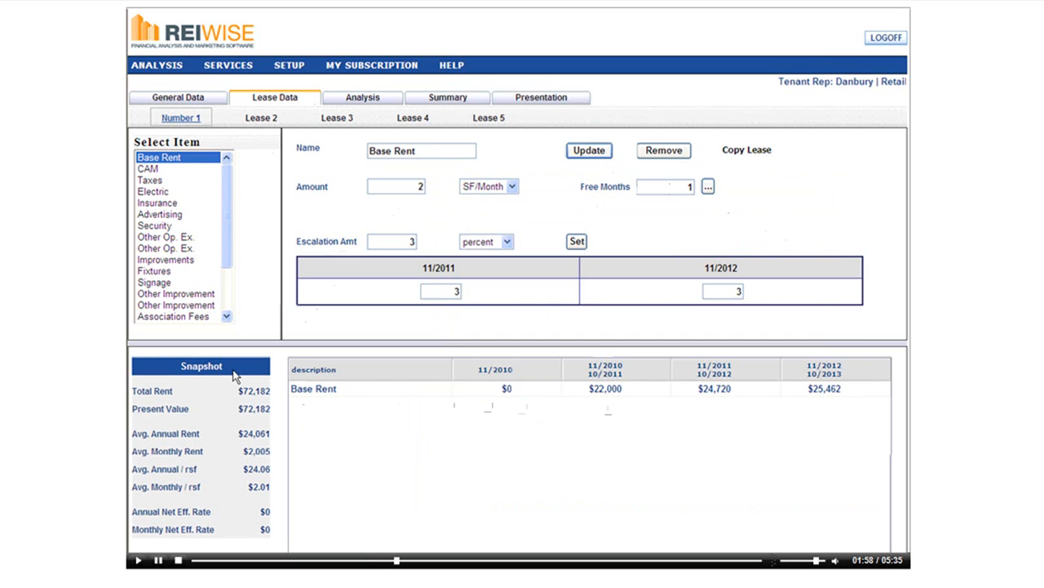
Set the CAM expense to 0.35 per SF/Month and update the lease
click(148, 169)
drag(381, 187, 428, 188)
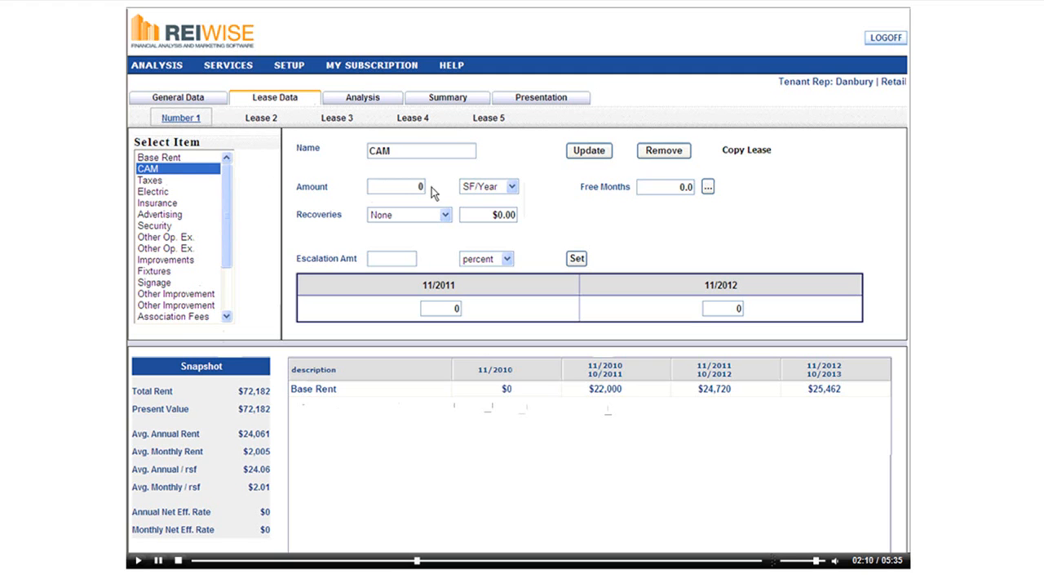
drag(412, 184, 446, 183)
text(0)
drag(420, 185, 440, 187)
text(0.35)
click(514, 187)
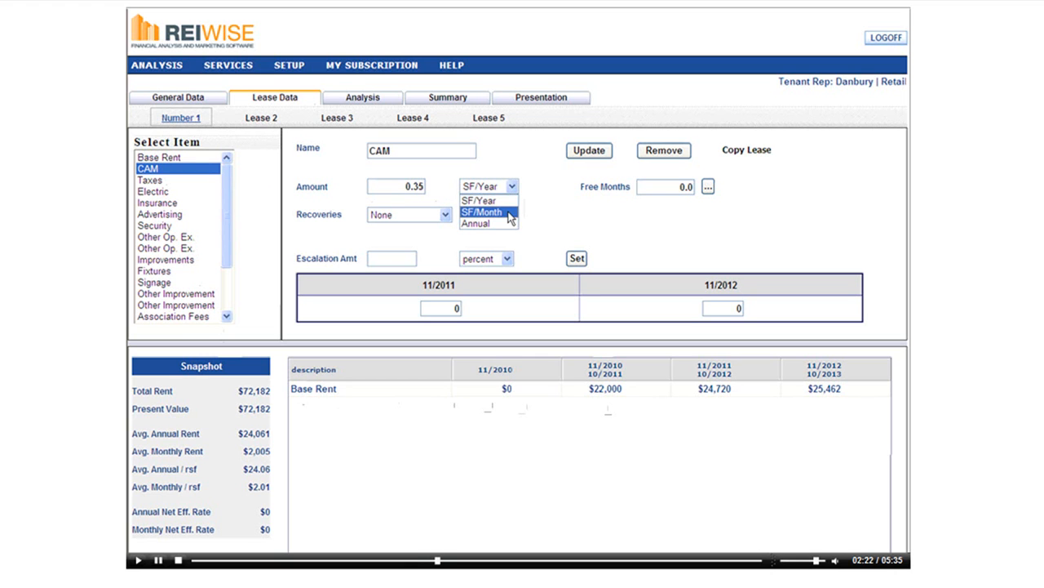
click(508, 208)
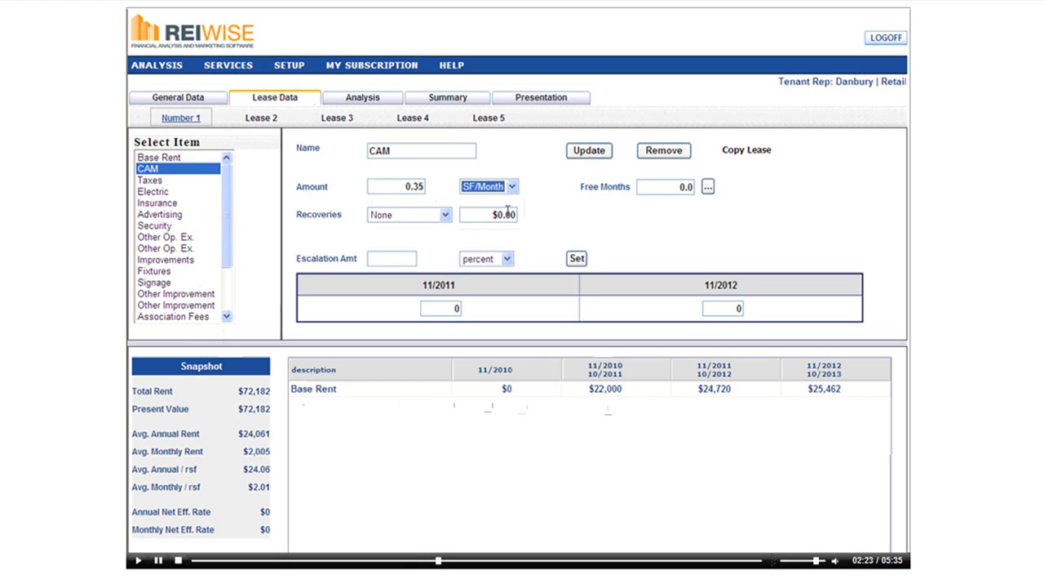
click(576, 155)
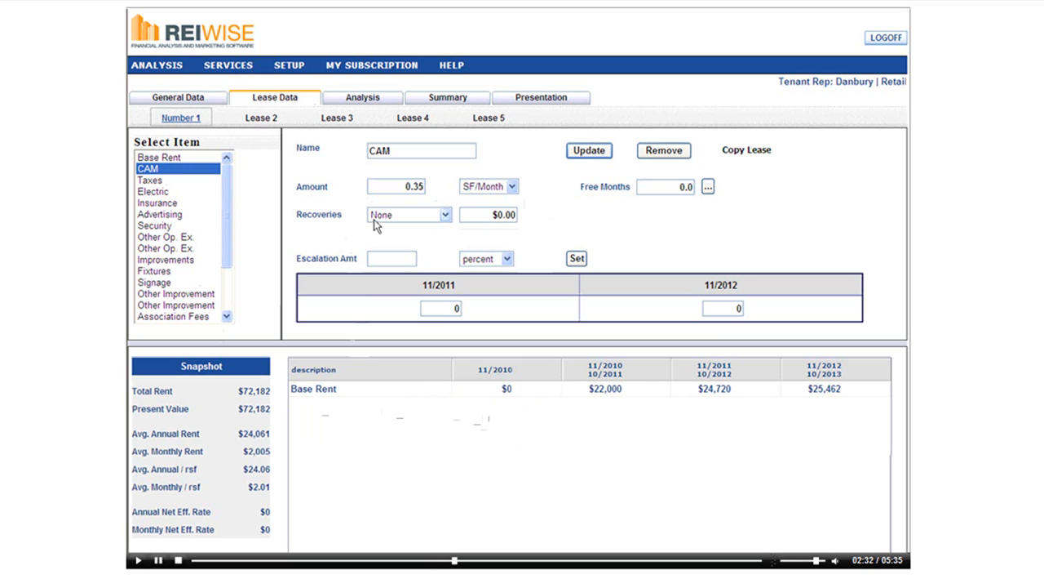
Set the CAM recoveries to NNN and update the lease
click(444, 218)
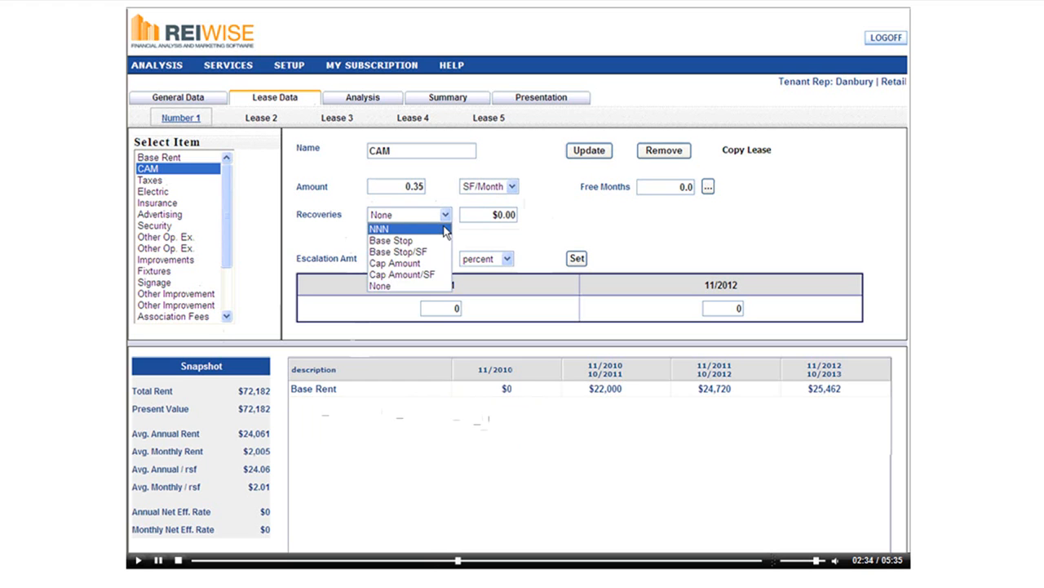
click(446, 231)
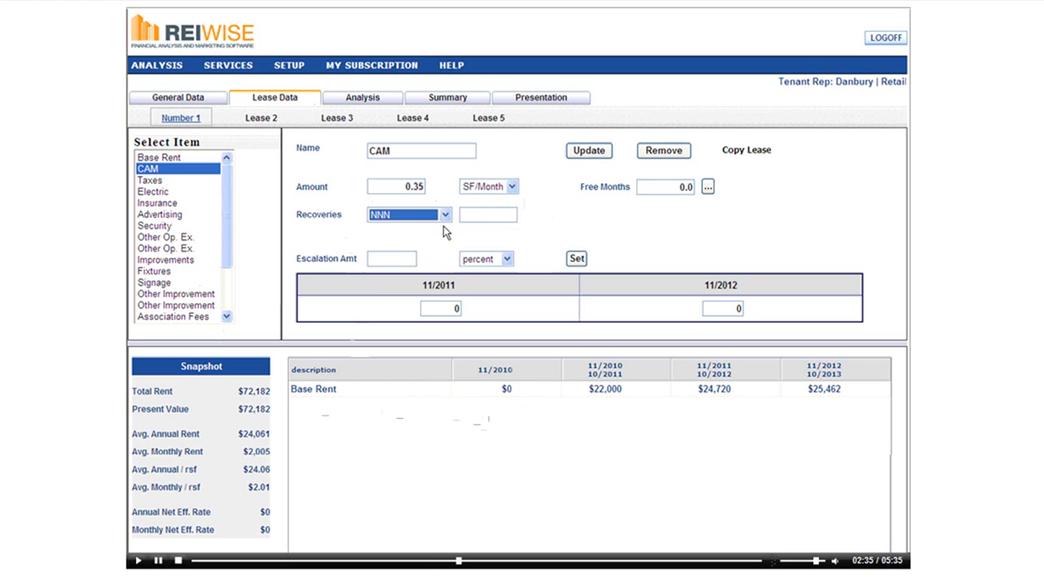
click(575, 157)
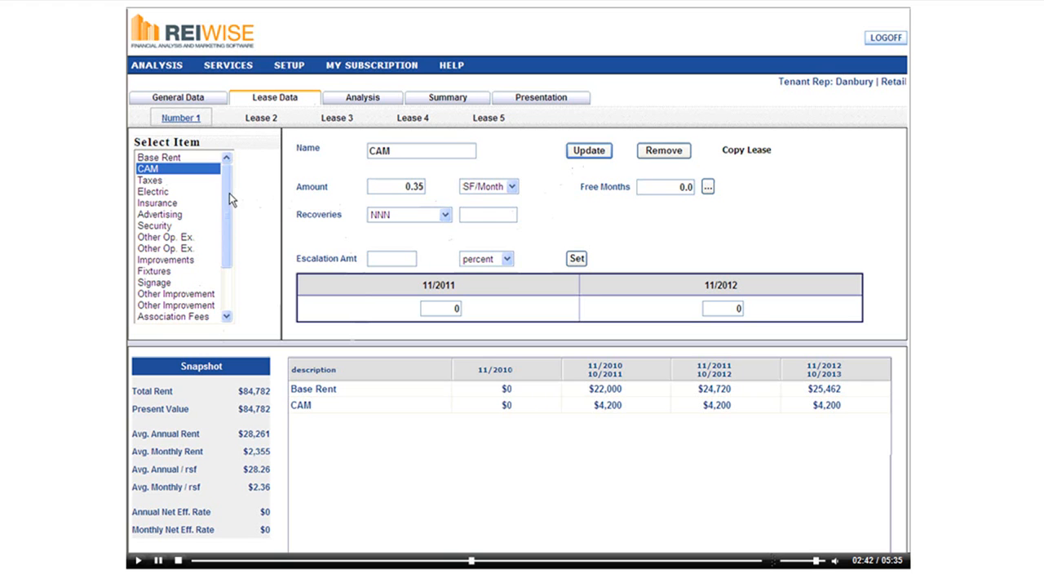
Rename the Other Monthly Fees item to Internet, set its monthly amount to 75, and update the lease
drag(229, 193, 228, 237)
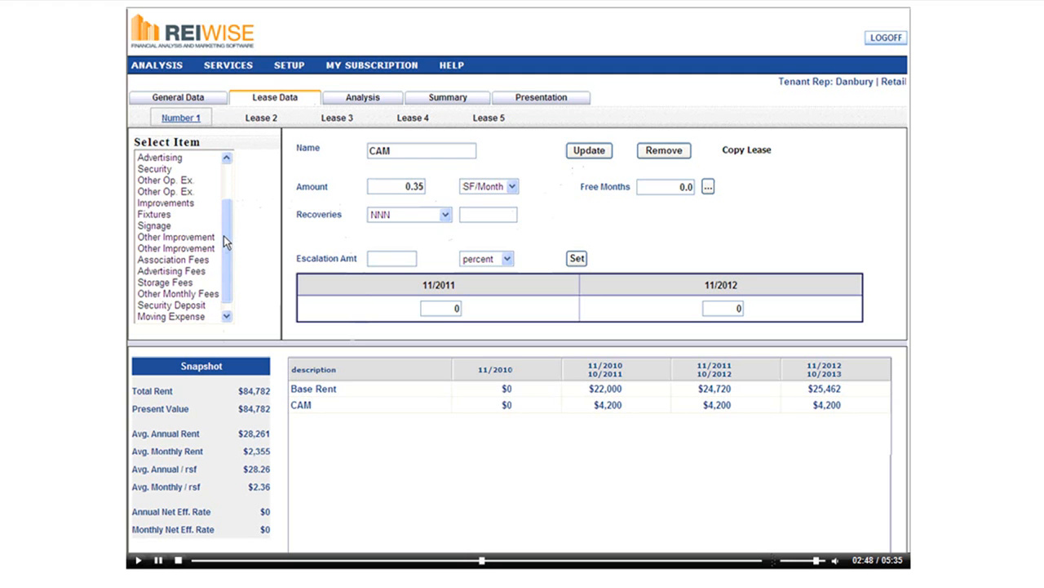
click(185, 295)
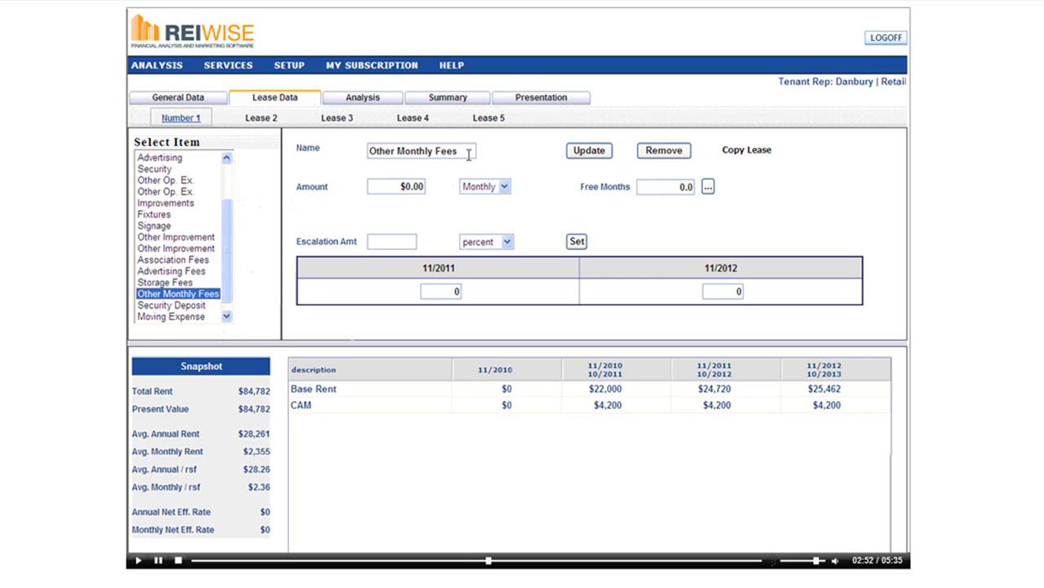
drag(467, 152, 364, 151)
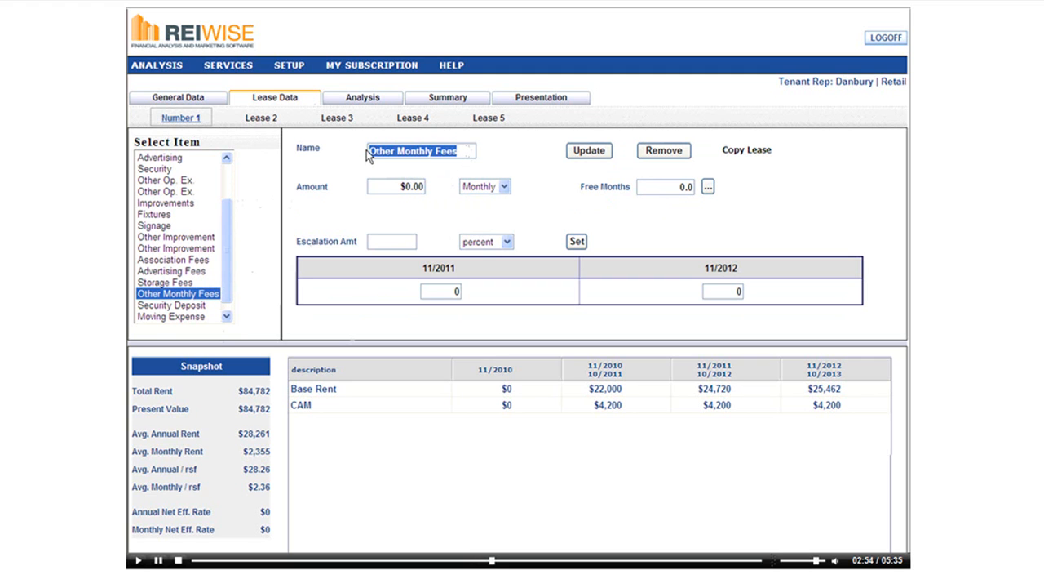
text(Interne)
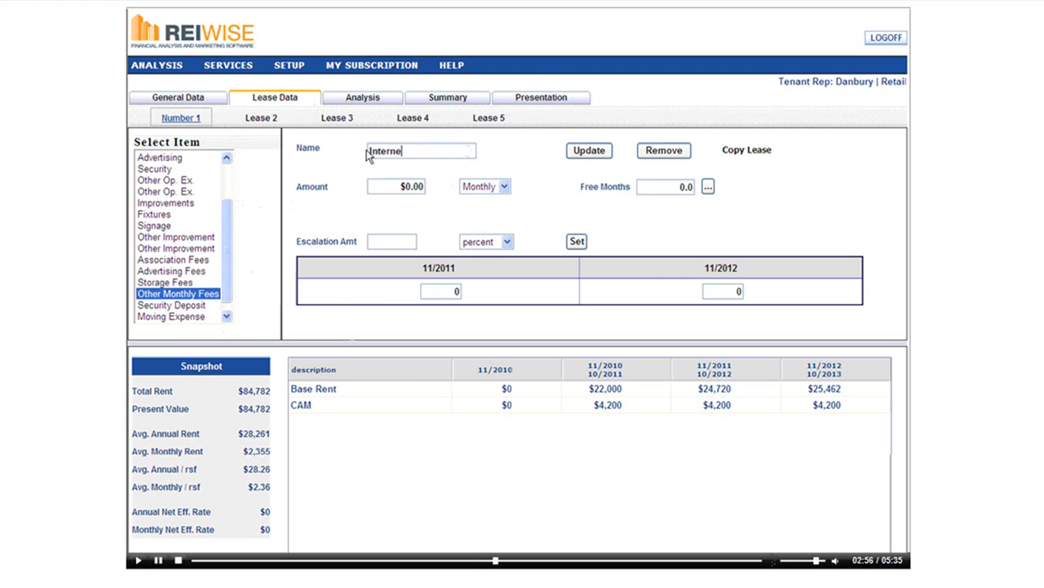
text(t)
drag(400, 185, 427, 183)
click(584, 153)
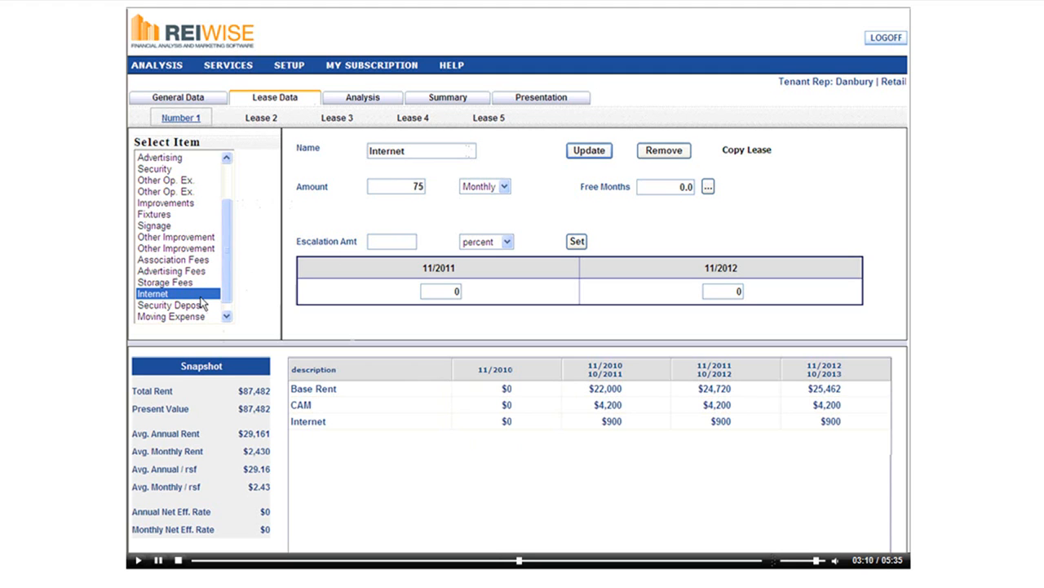
Set Improvements to a total amount of 5,000 with a 50 percent allowance and update the lease
click(194, 202)
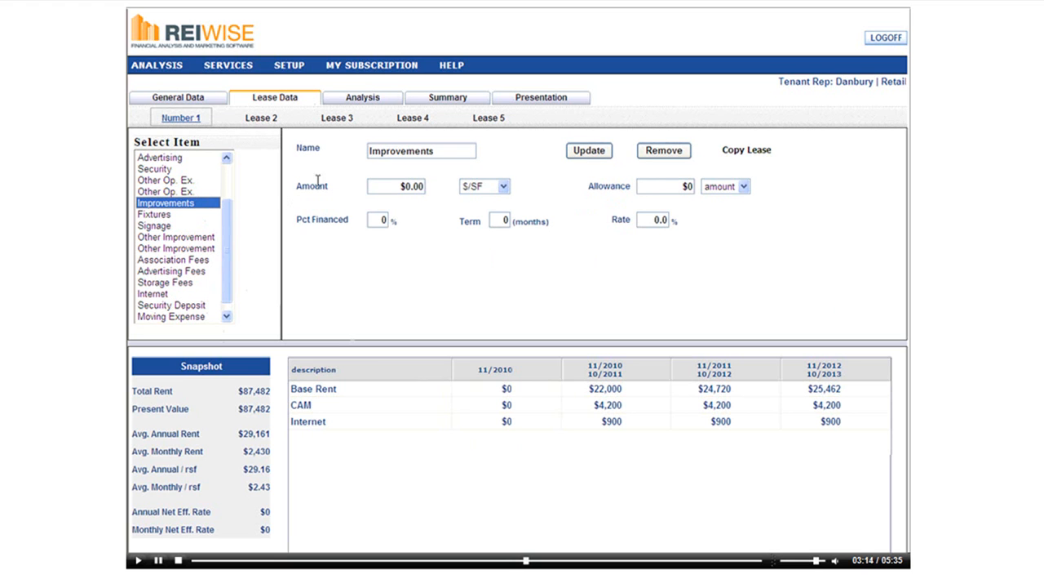
drag(399, 186, 439, 182)
text(5,000)
click(503, 186)
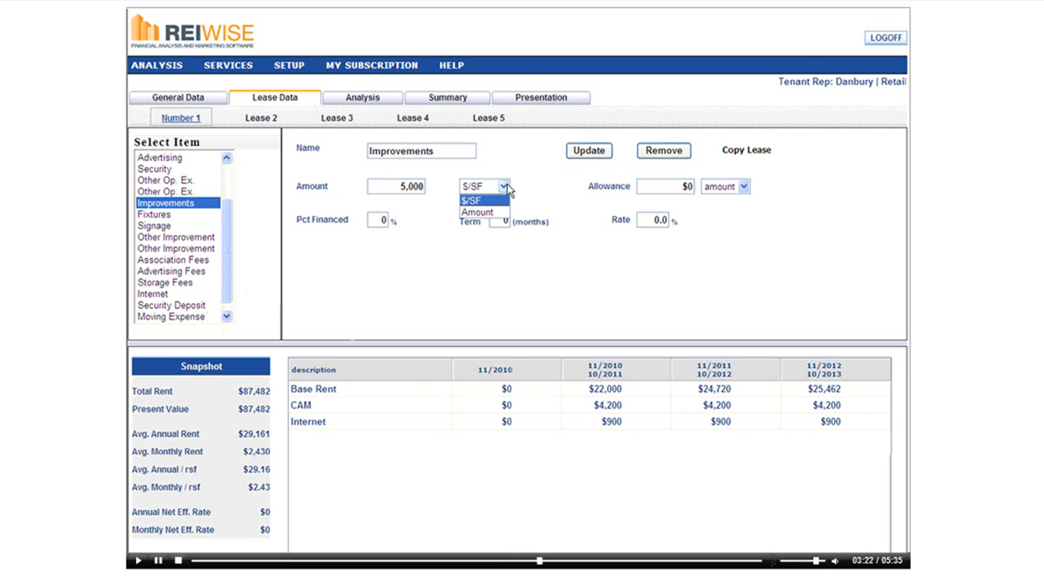
click(490, 212)
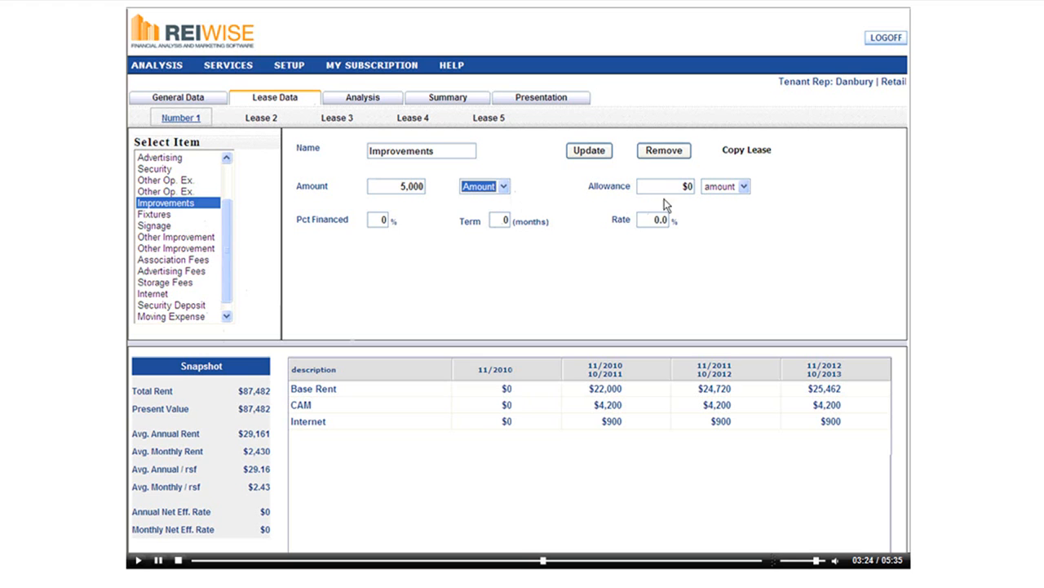
click(684, 187)
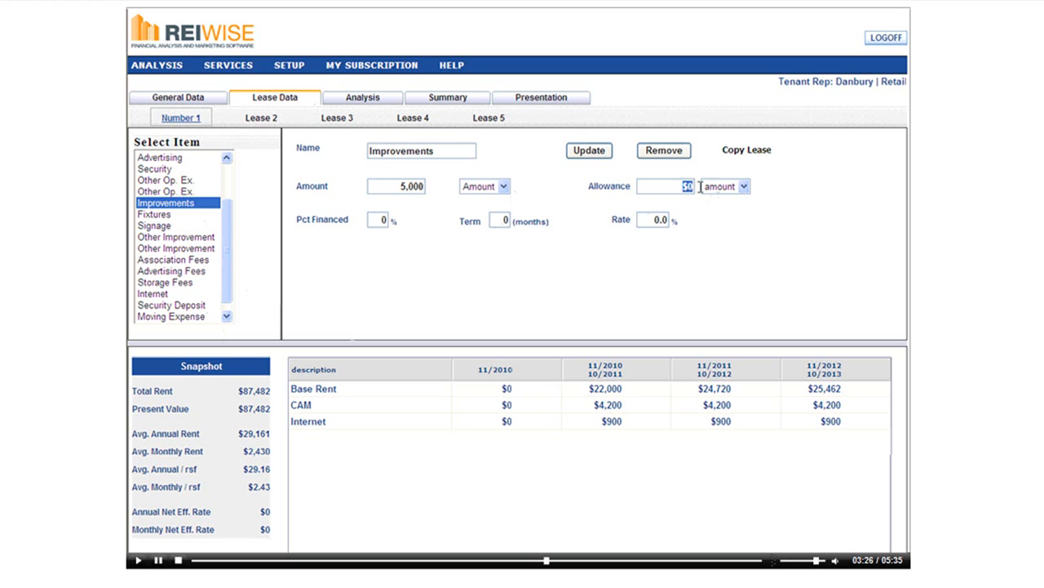
text(50)
click(744, 186)
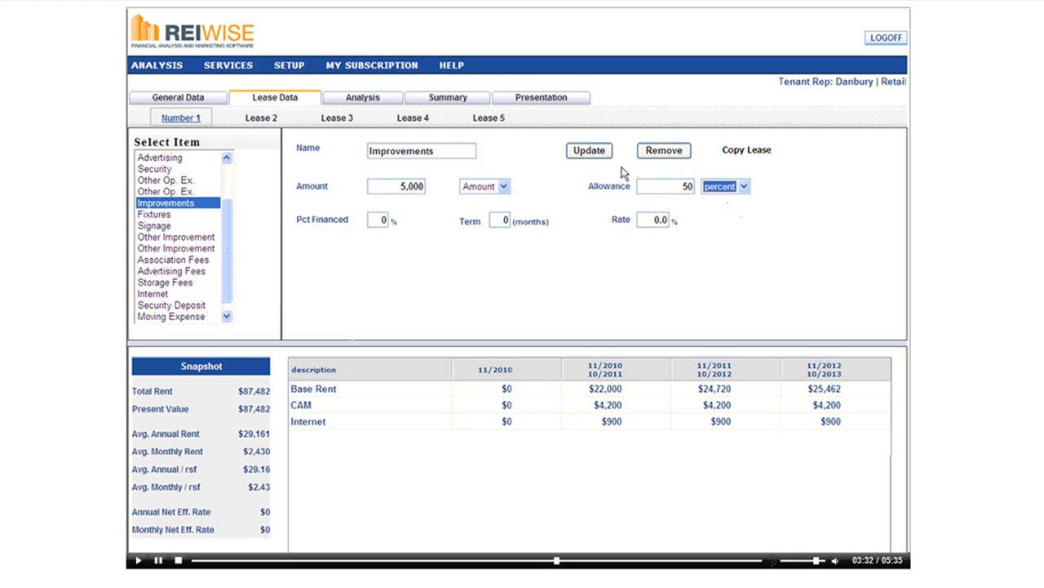
click(597, 157)
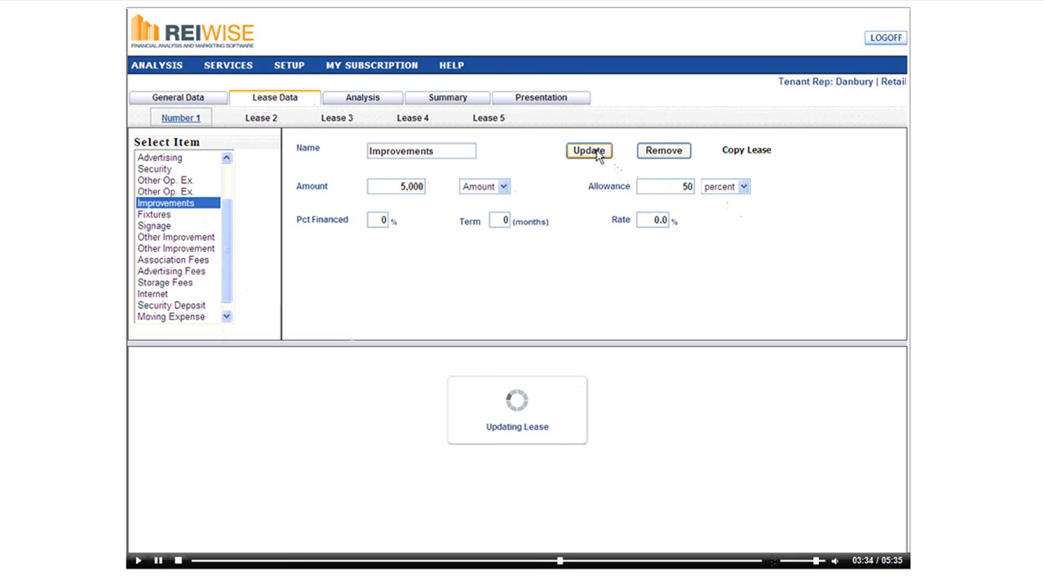
Finance 100% of the Improvements over a 24-month term at a 5% rate and update the lease
click(382, 217)
text(100)
click(495, 219)
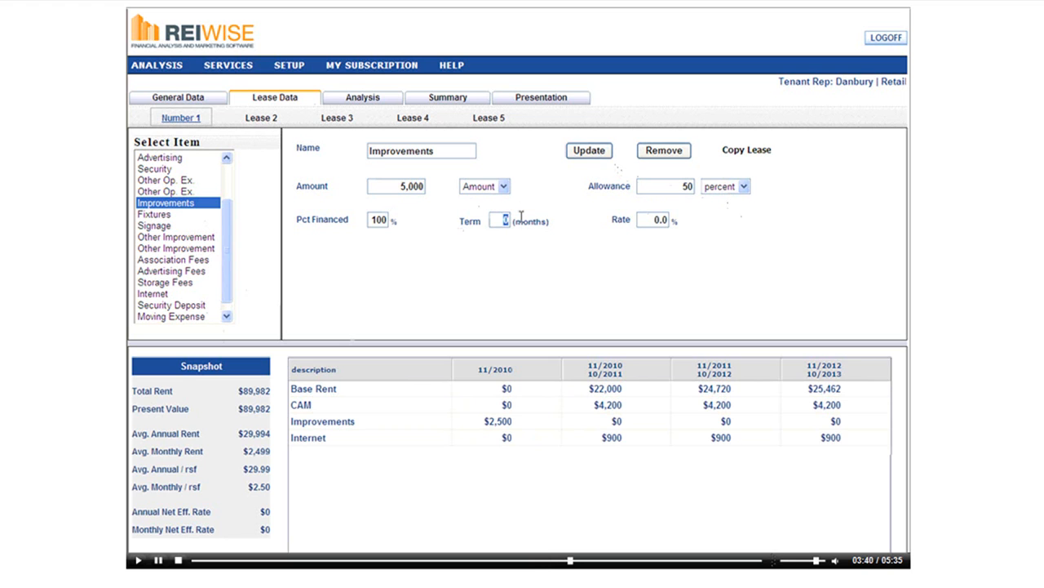
text(24)
click(645, 217)
drag(653, 219, 676, 217)
text(5)
click(588, 155)
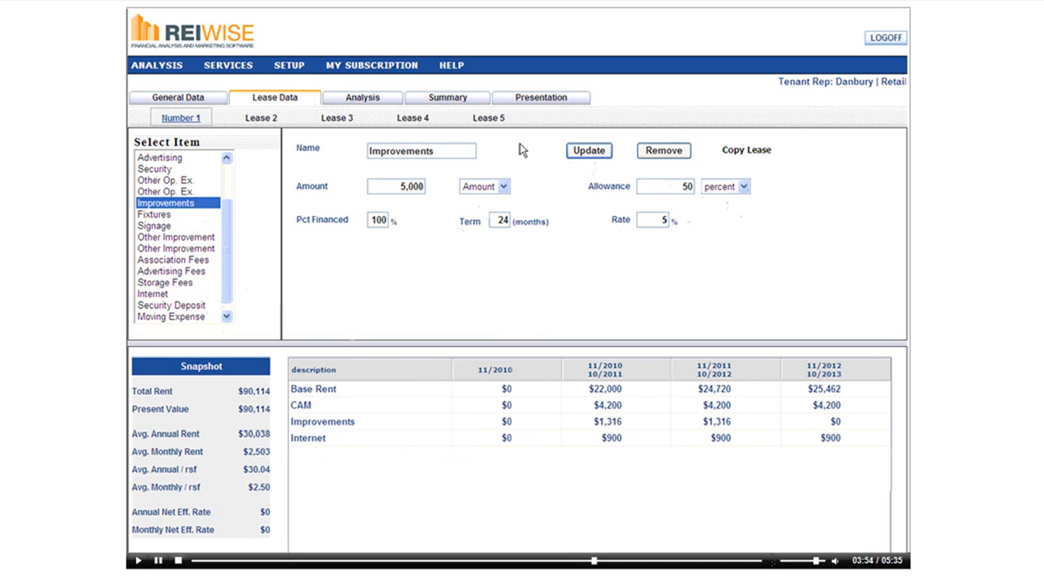
Open the Monthly Analyzer for lease Number 1, enlarge its window to examine the month-by-month costs, and close it
click(236, 68)
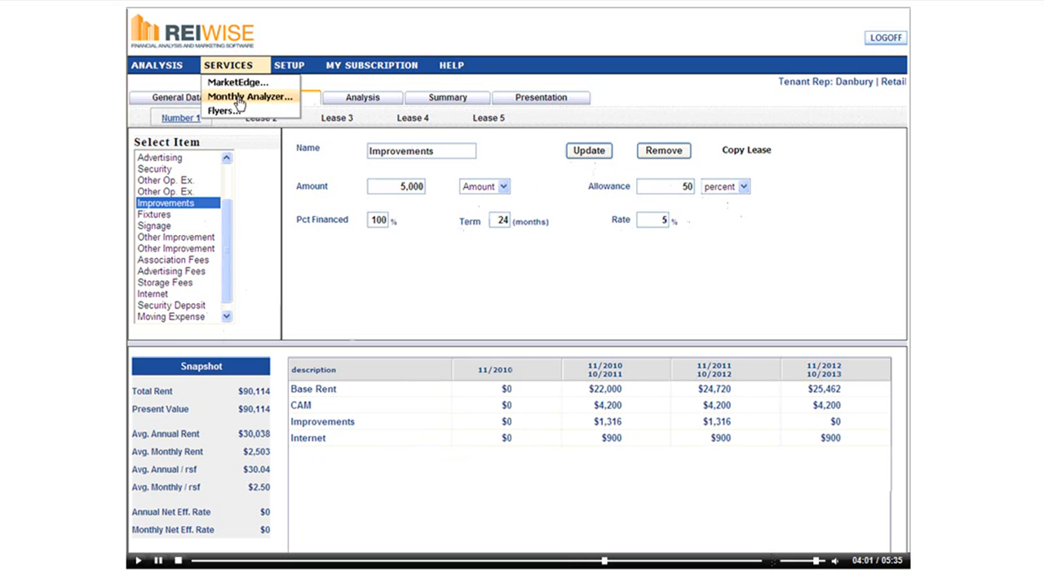
click(241, 99)
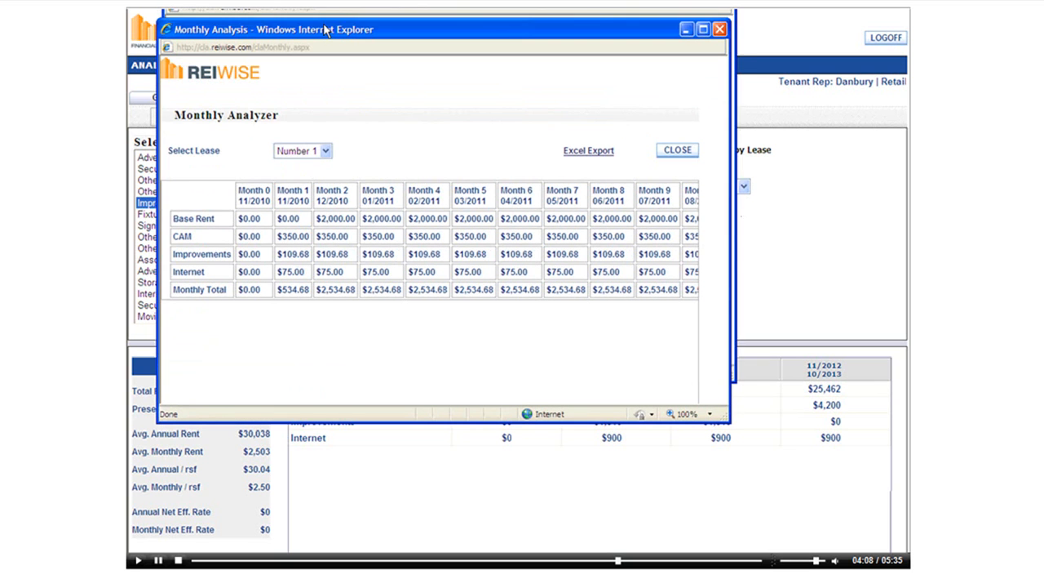
drag(729, 420, 911, 547)
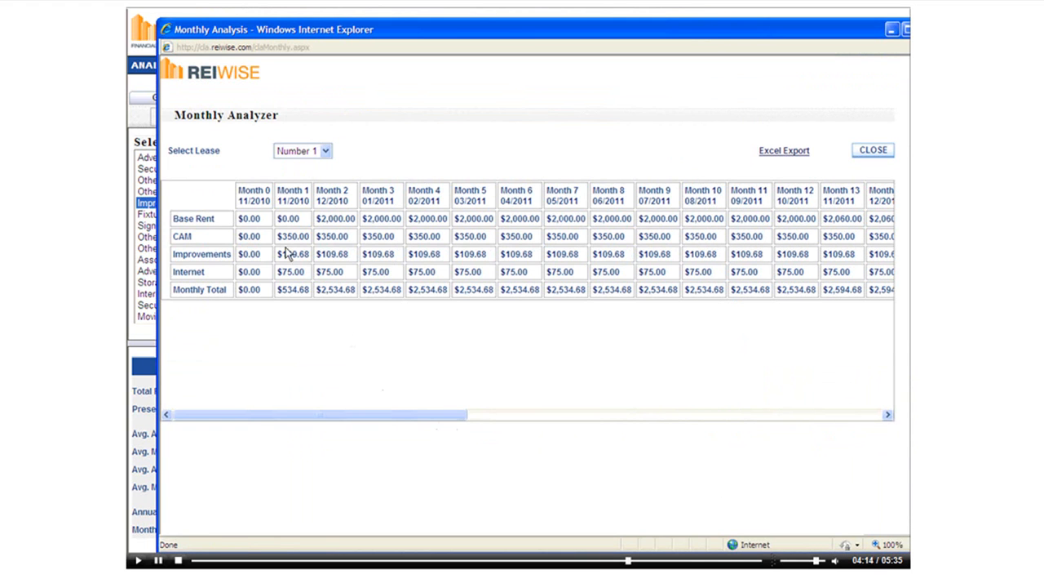
drag(238, 190, 312, 194)
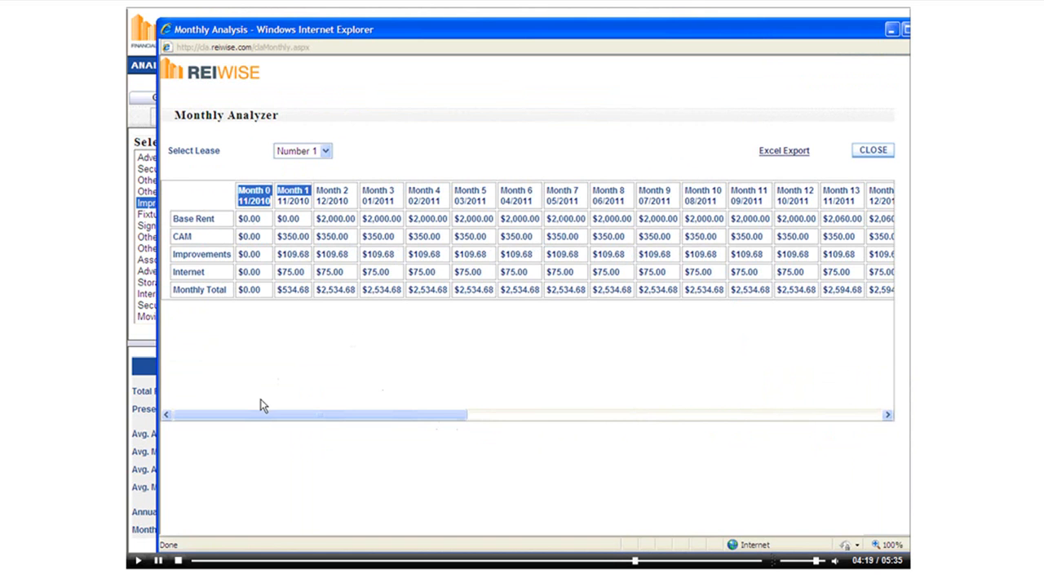
drag(253, 413, 222, 399)
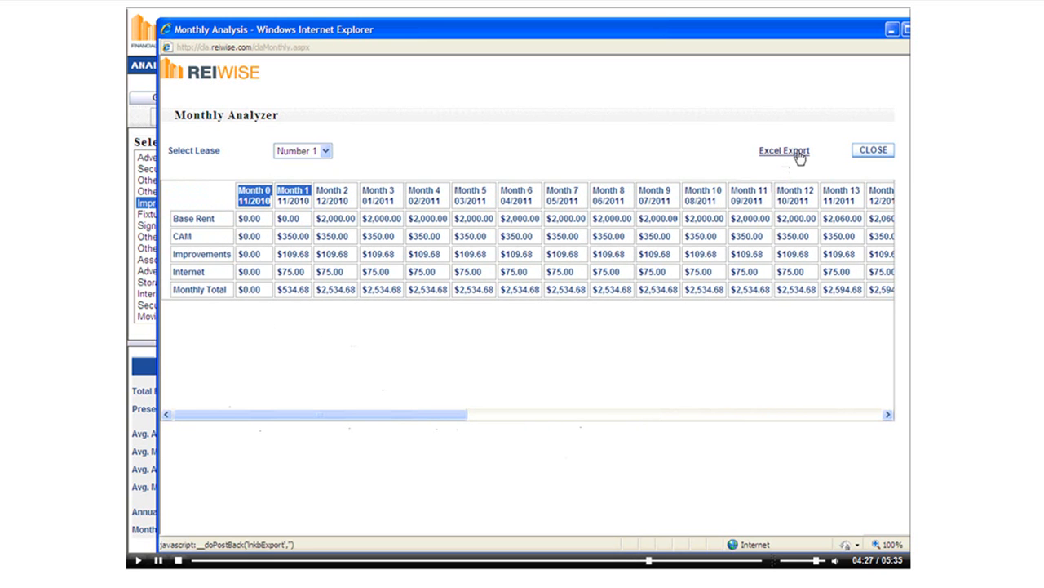
click(873, 153)
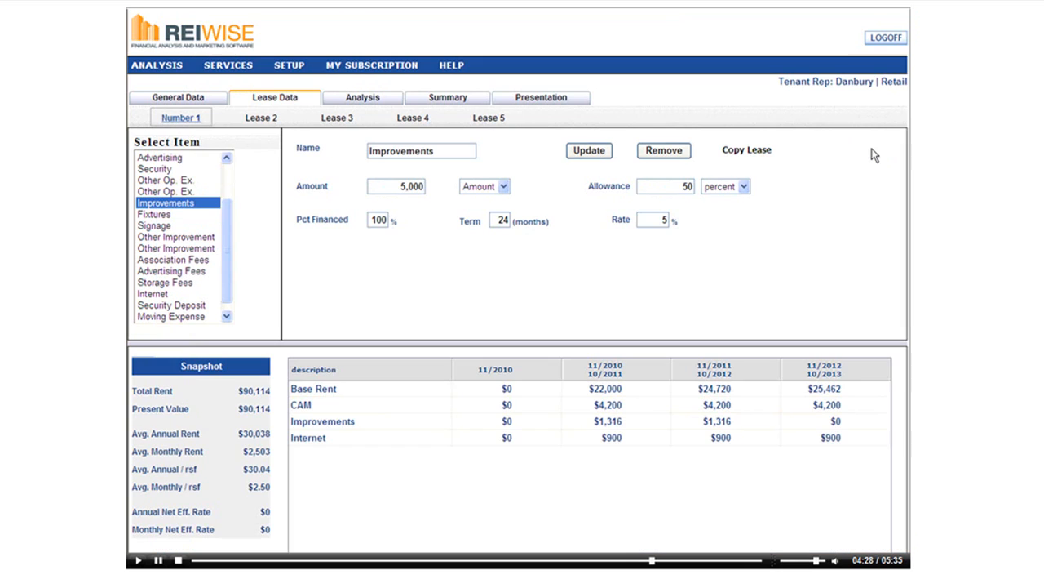
Show the lease summary, switch its chart from Total Rent to Present Value, and inspect the Number 1 bar
click(448, 97)
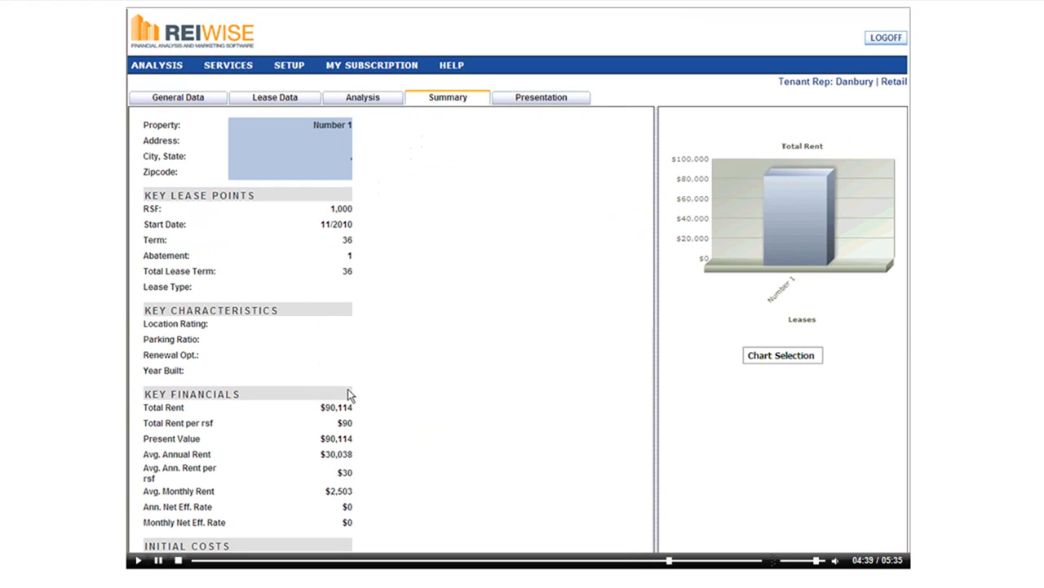
mouse_move(797, 216)
click(794, 359)
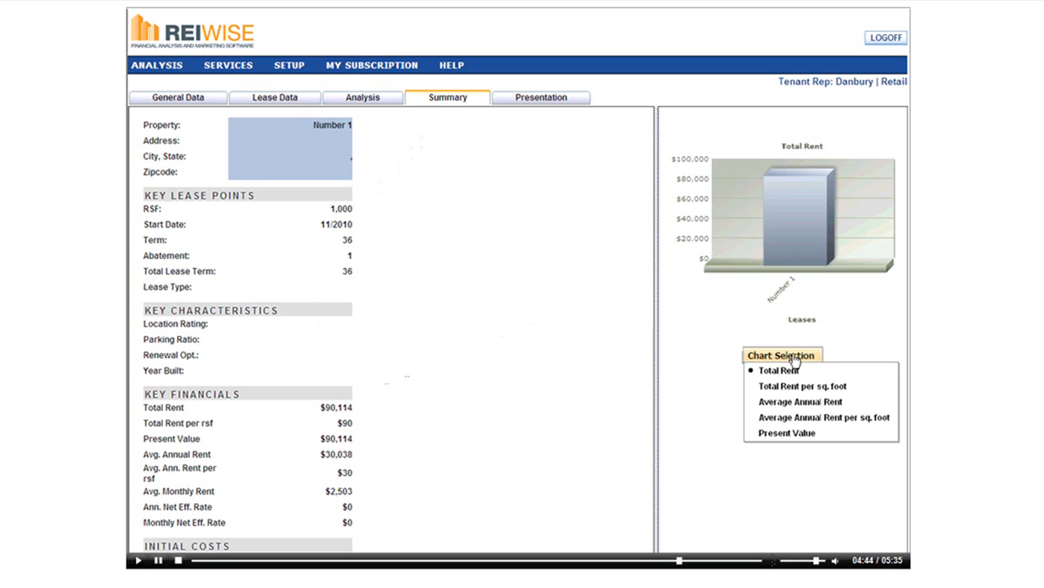
click(806, 435)
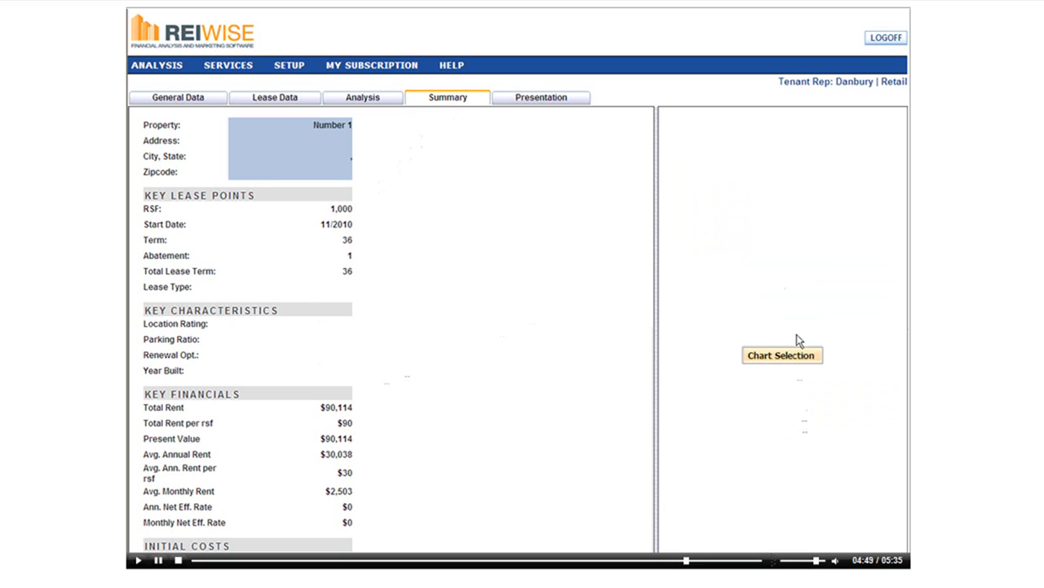
mouse_move(796, 237)
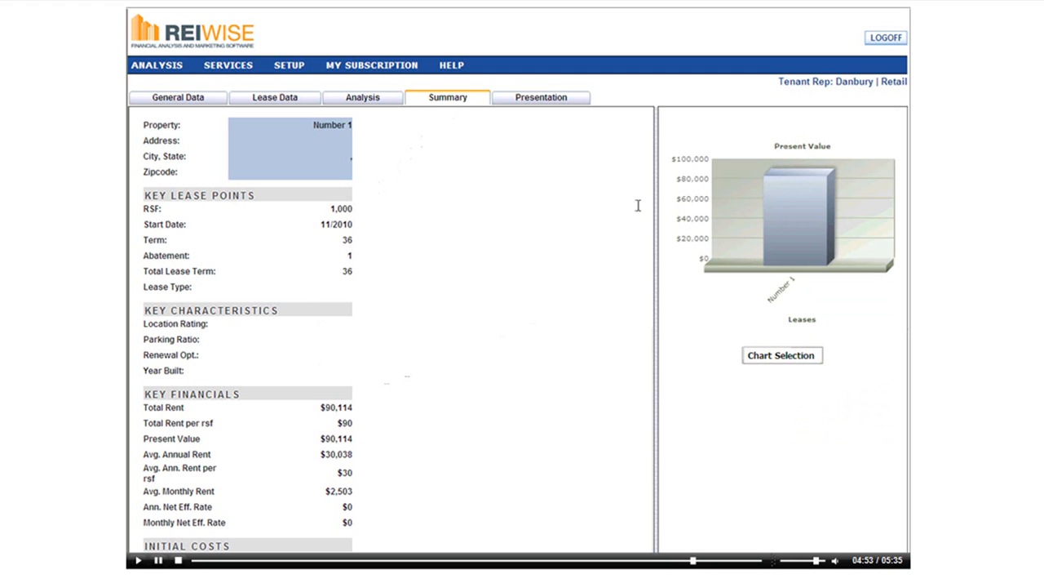
Review the analysis's Global Values, such as discount rate, DCF timing and annual period, and close them without changes
click(167, 71)
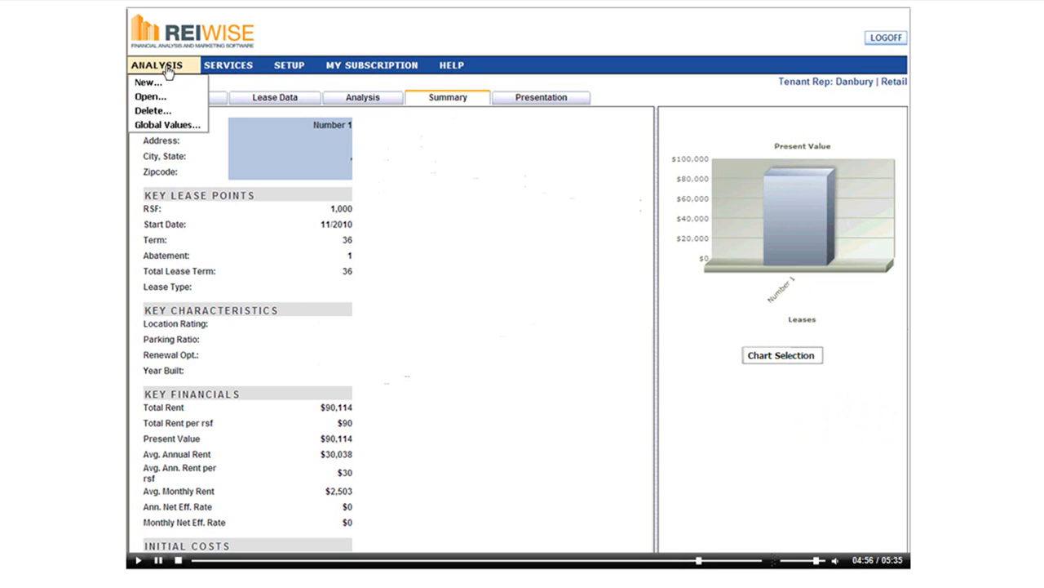
click(168, 125)
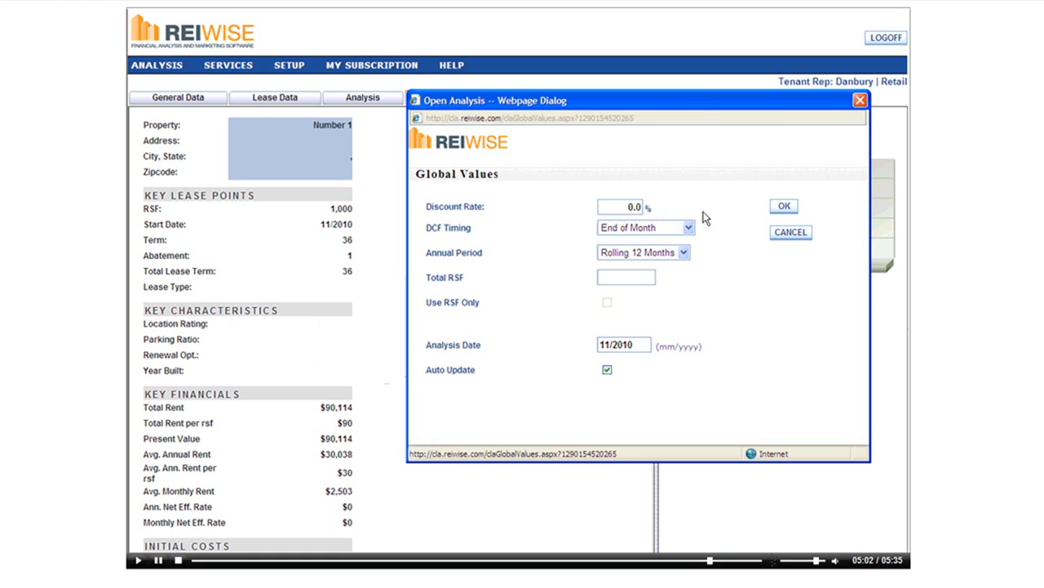
click(792, 234)
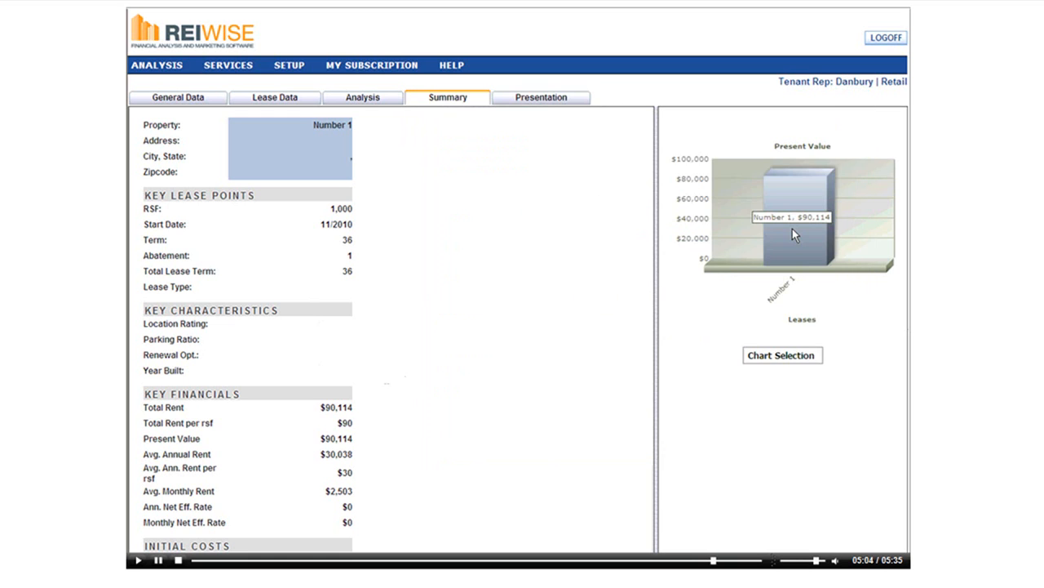
Go to the presentation options, view the image upload dialog for Maps, and close it without uploading anything
click(543, 103)
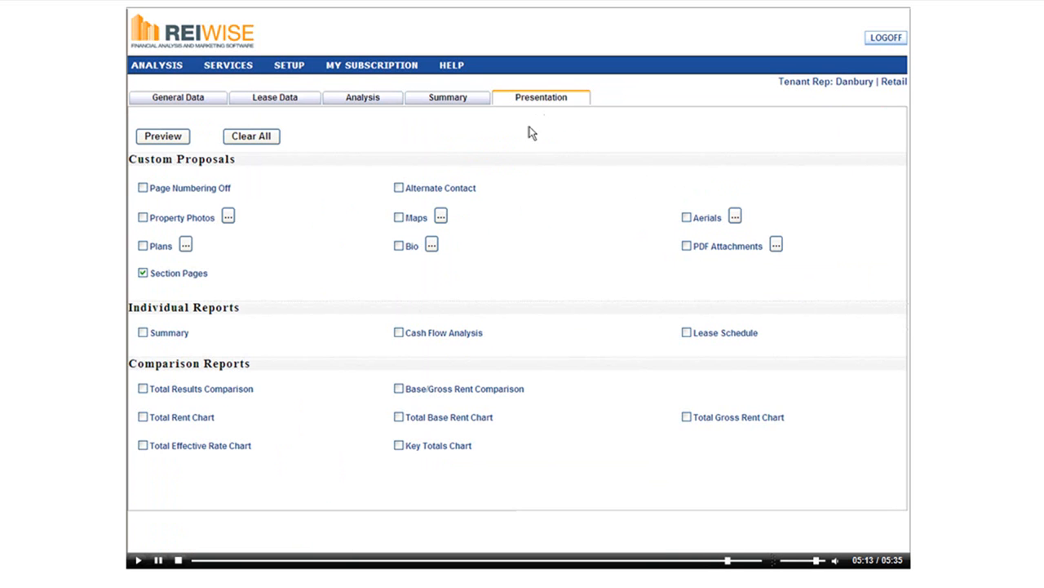
click(441, 217)
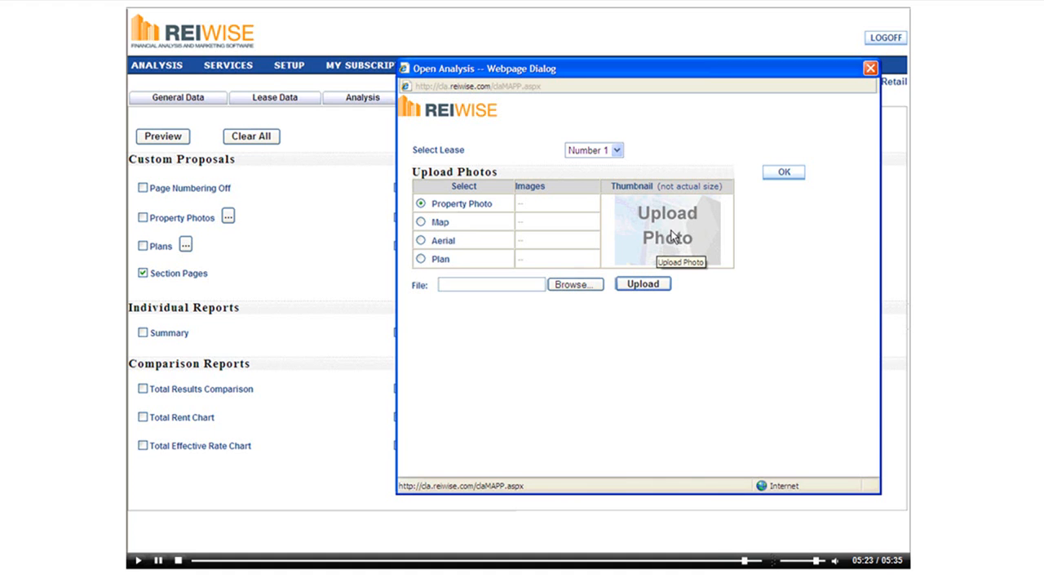
click(781, 173)
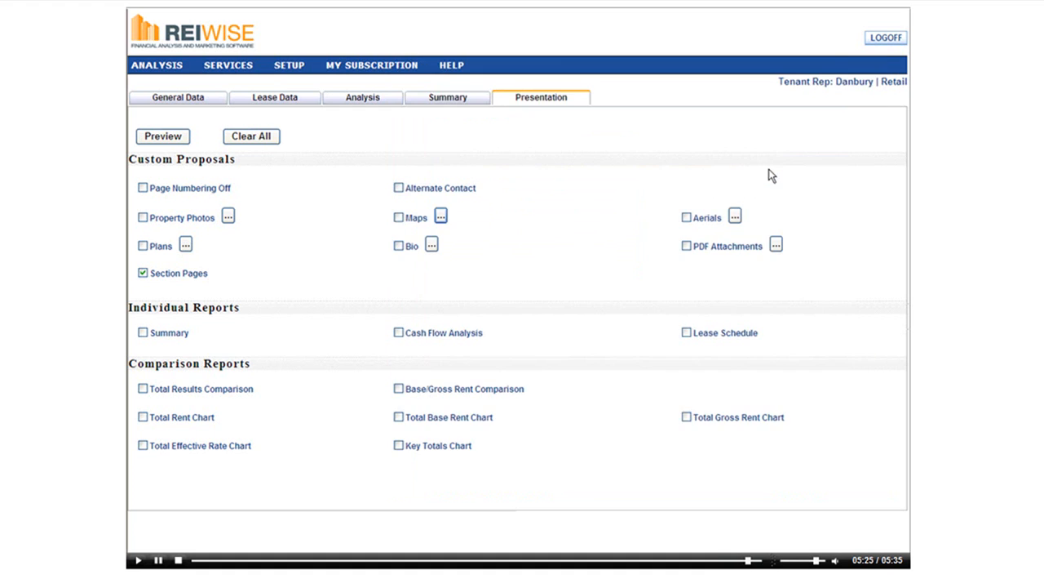
Include the Lease Schedule, Cash Flow Analysis and Summary individual reports in the presentation
click(686, 333)
click(441, 336)
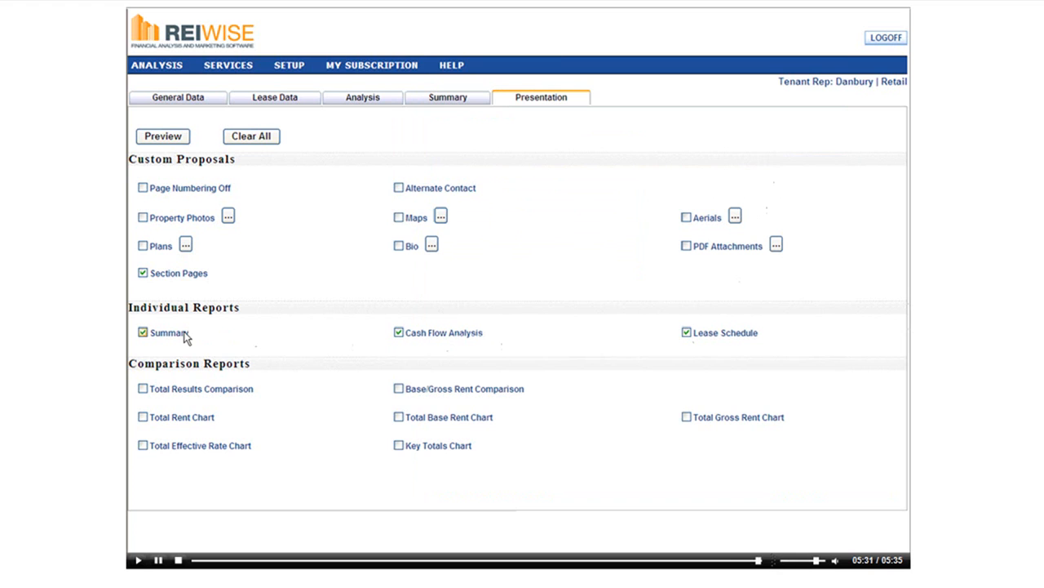